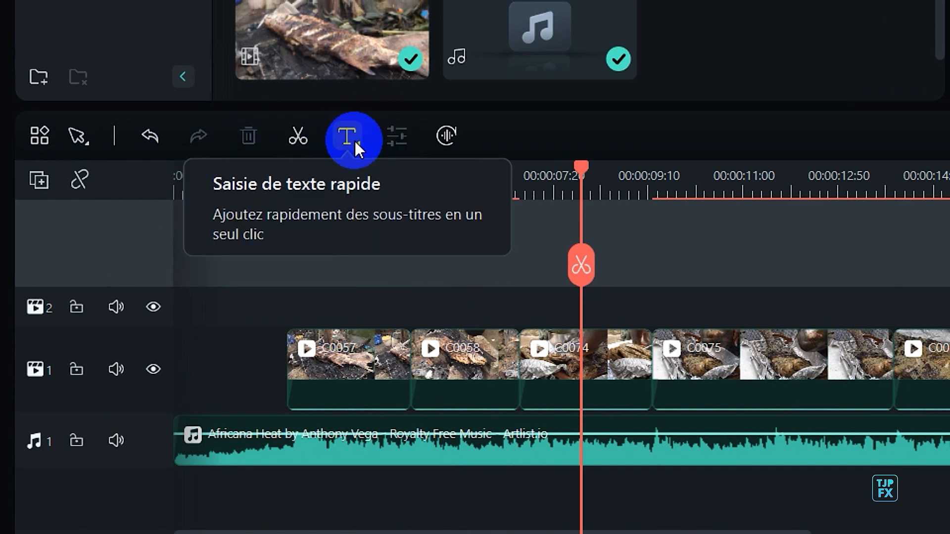
Add a quick text title above the clips at the playhead and move the playhead to 00:00:10:39 within it
click(354, 141)
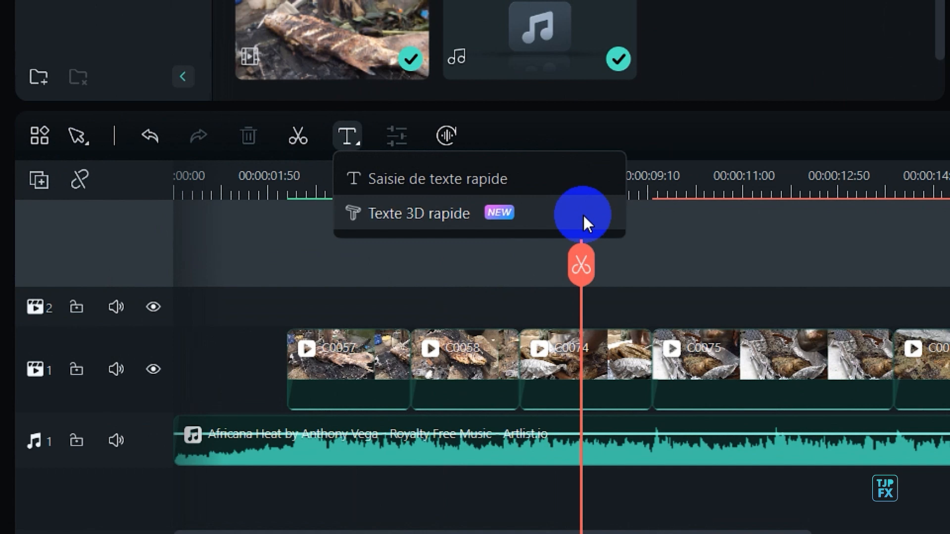
click(598, 176)
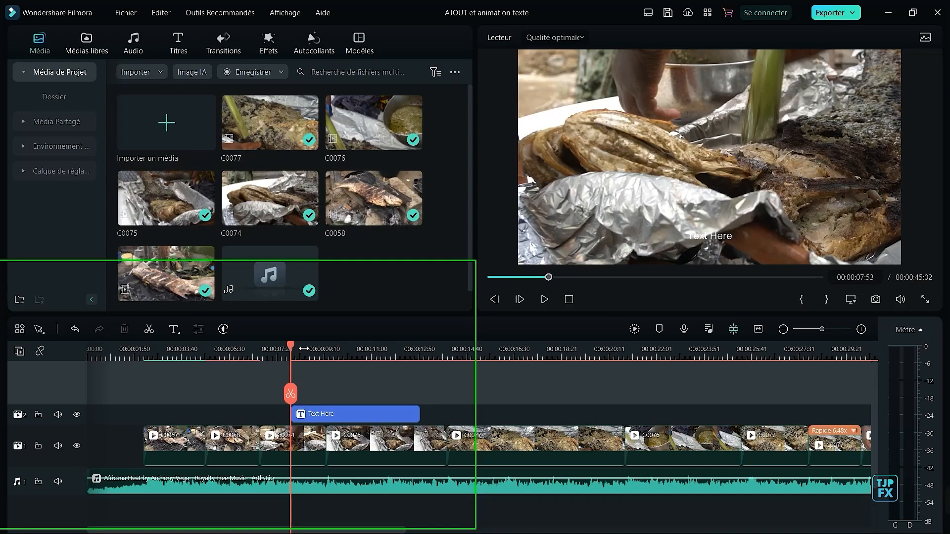
click(360, 358)
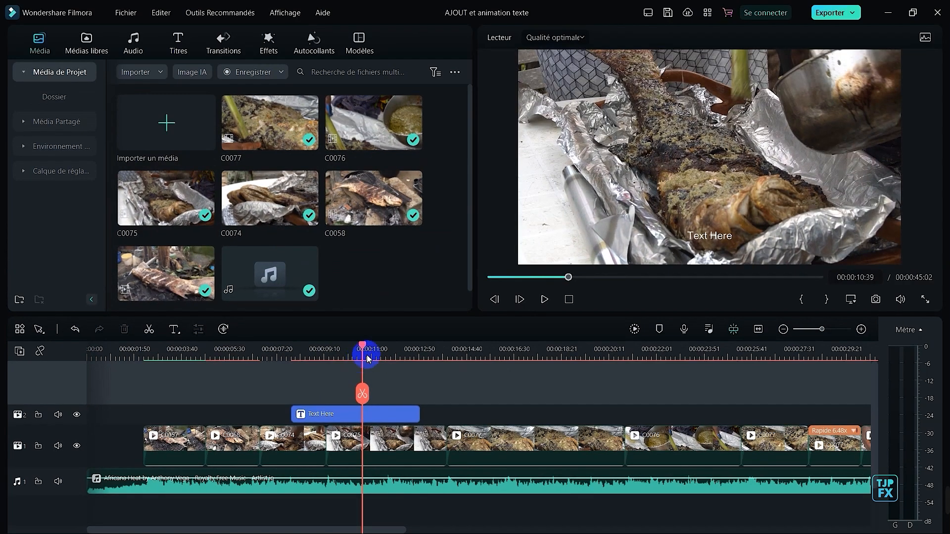
Enlarge the placeholder title and move it to the centre of the video frame
click(727, 233)
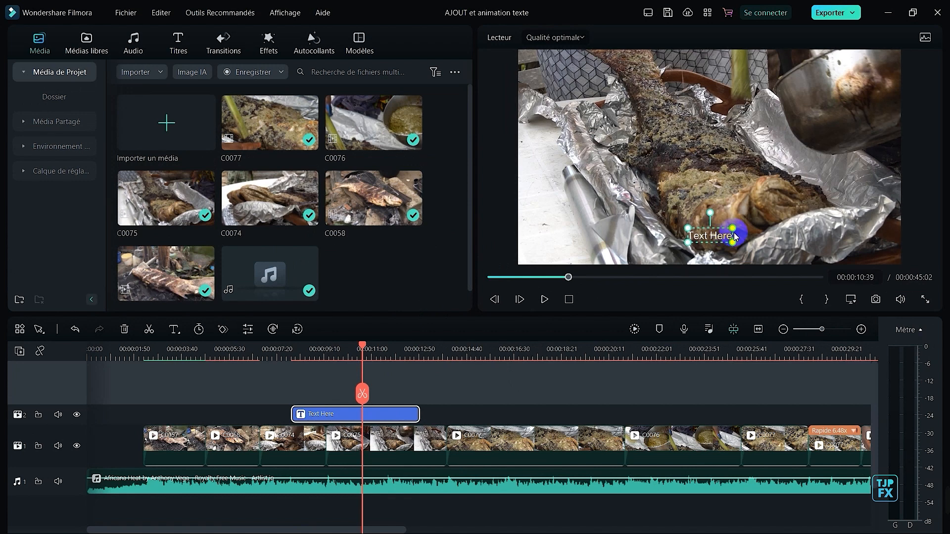
drag(736, 227, 650, 190)
drag(809, 204, 717, 167)
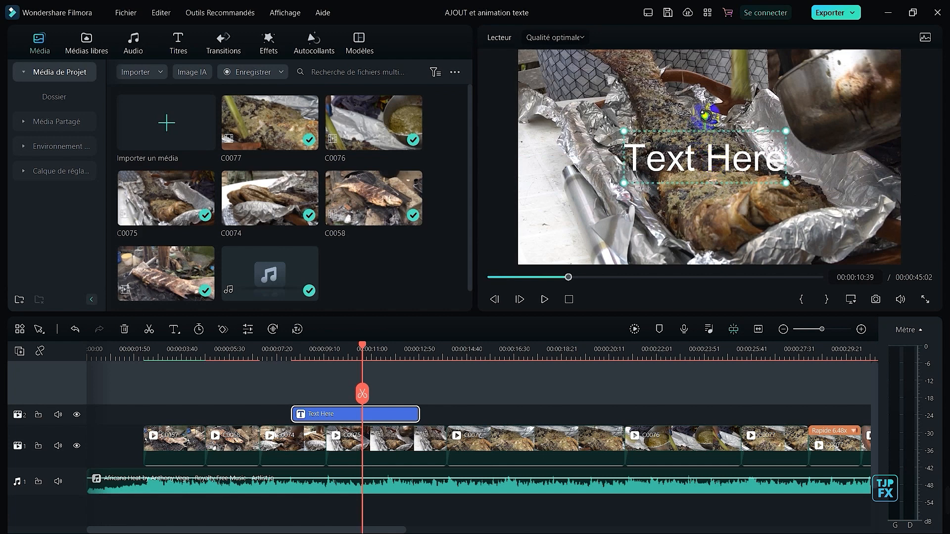
mouse_move(706, 116)
mouse_down()
mouse_move(647, 121)
mouse_move(668, 126)
mouse_move(706, 111)
mouse_up()
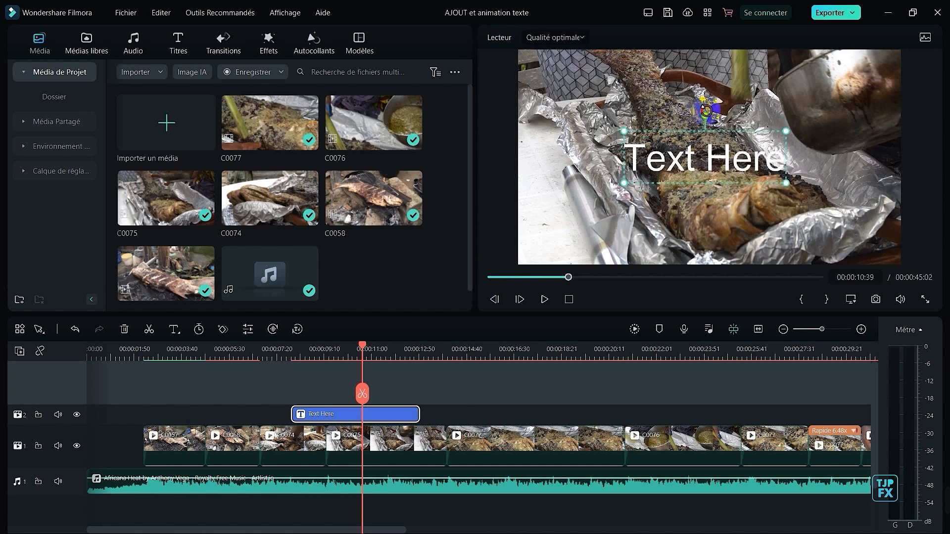
Replace the title's placeholder text with "Savoureux et autentique" and, on a second line, "Recette du poisson braisé à l'africaine"
double_click(748, 163)
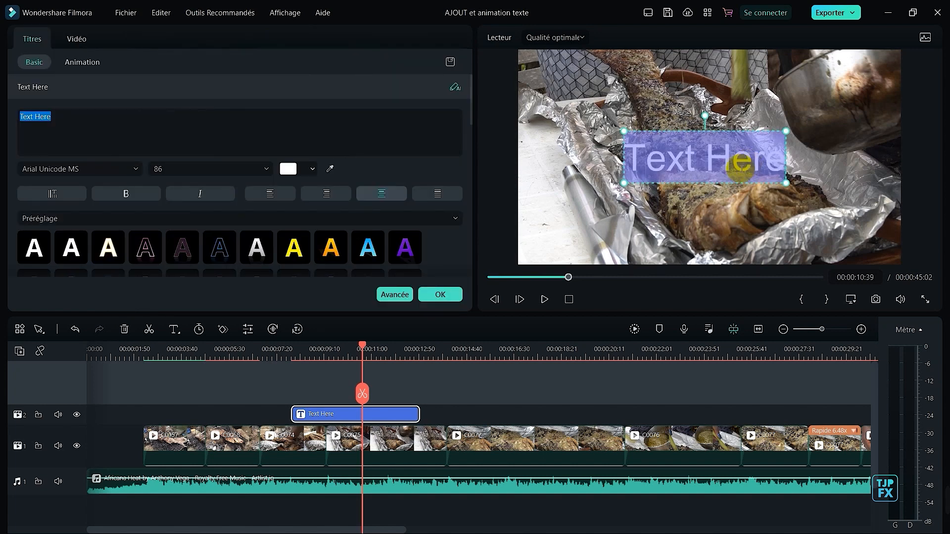
drag(63, 119, 3, 117)
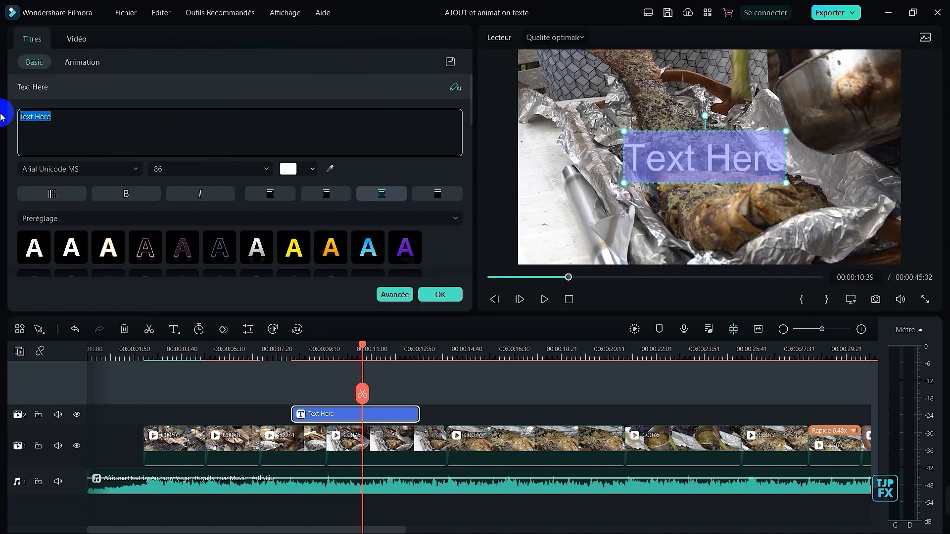
text(Savoureux et autentique)
key(Return)
text(Recette du poisson braisé à l'africaine)
Set the font of both title lines to Montserrat SemiBold at size 50
key(ctrl+a)
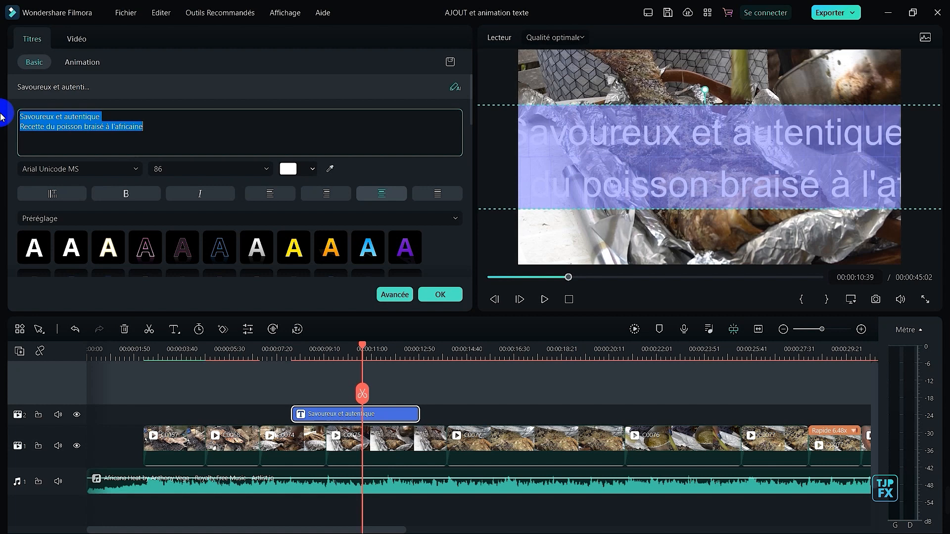
click(83, 169)
text(monts)
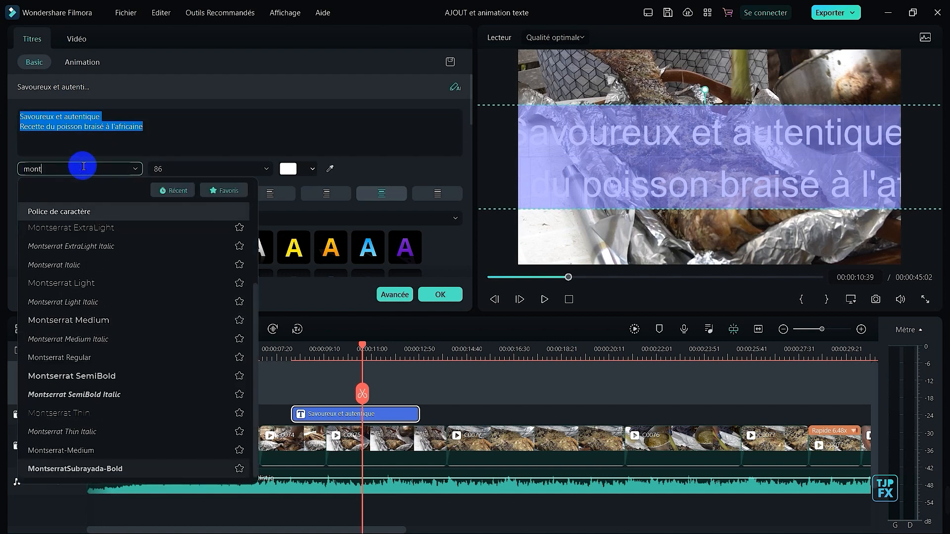
click(95, 376)
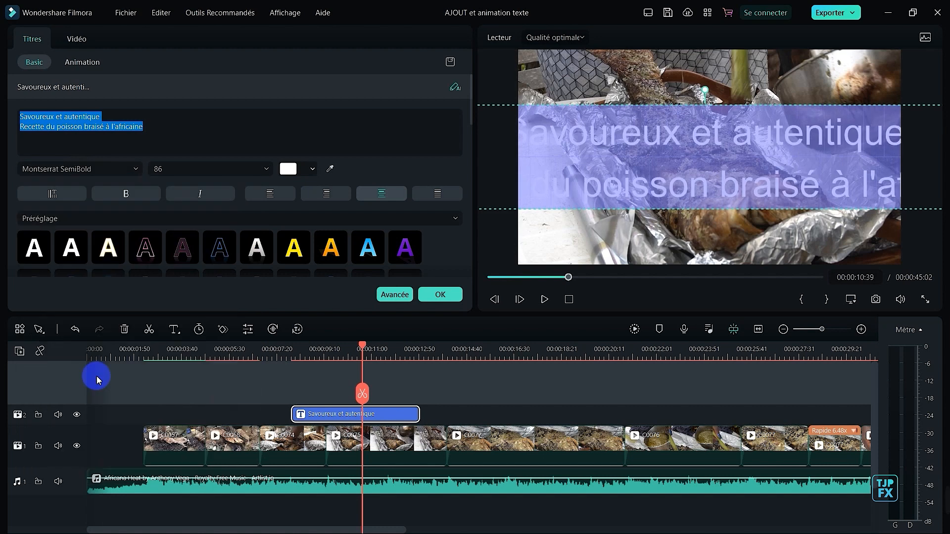
click(180, 170)
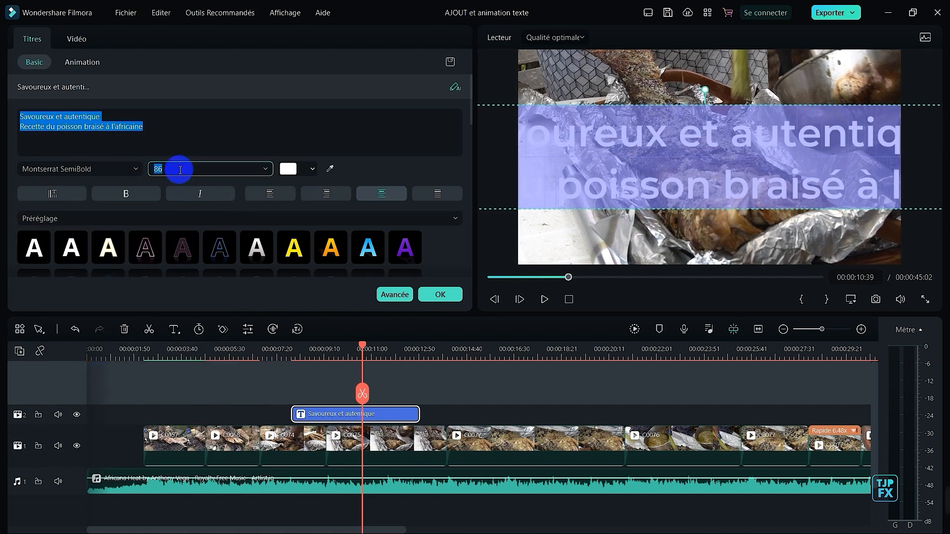
text(50)
key(Return)
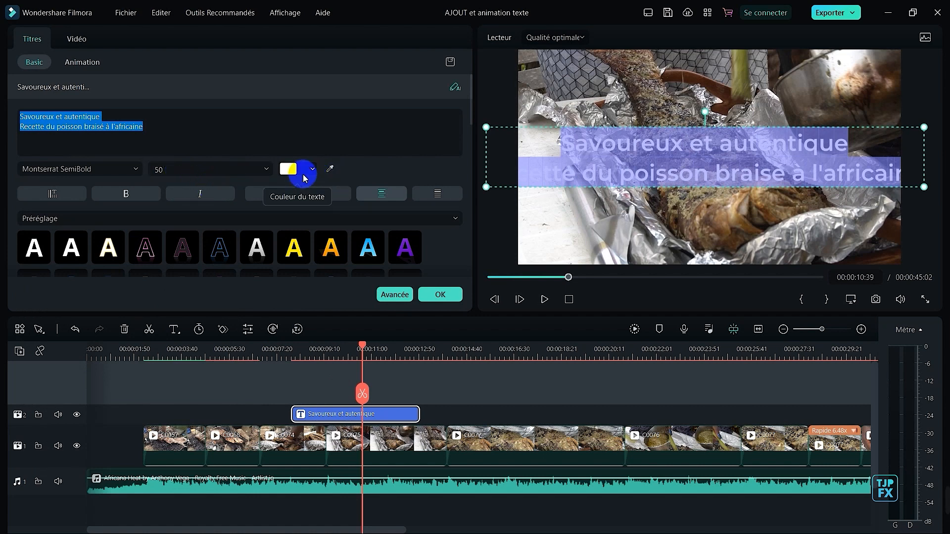
Set the title's text colour to pure yellow (RGB 255, 255, 0)
click(307, 173)
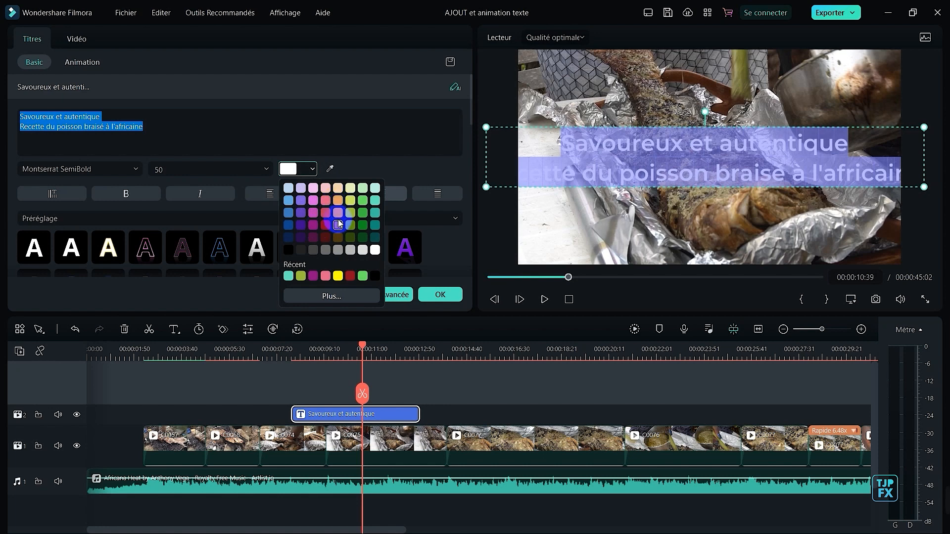
click(339, 276)
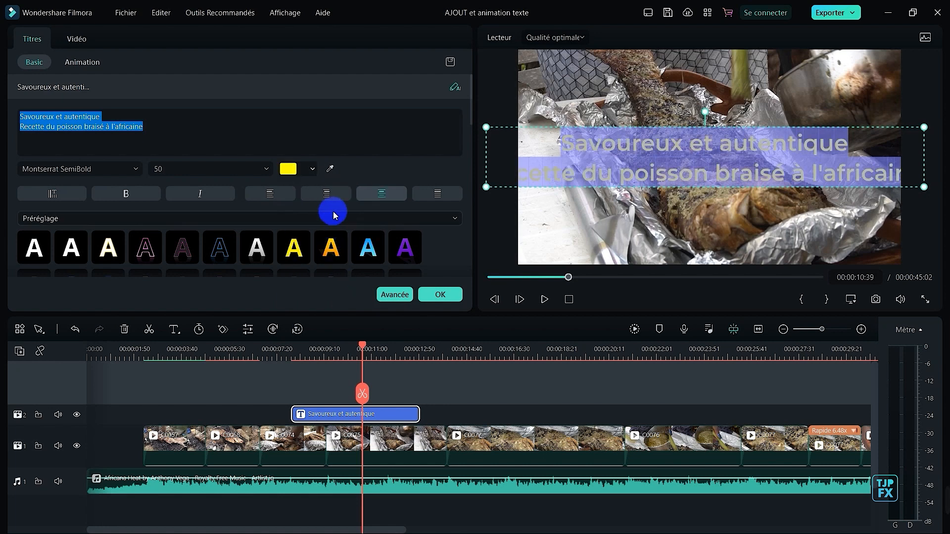
click(311, 169)
click(328, 296)
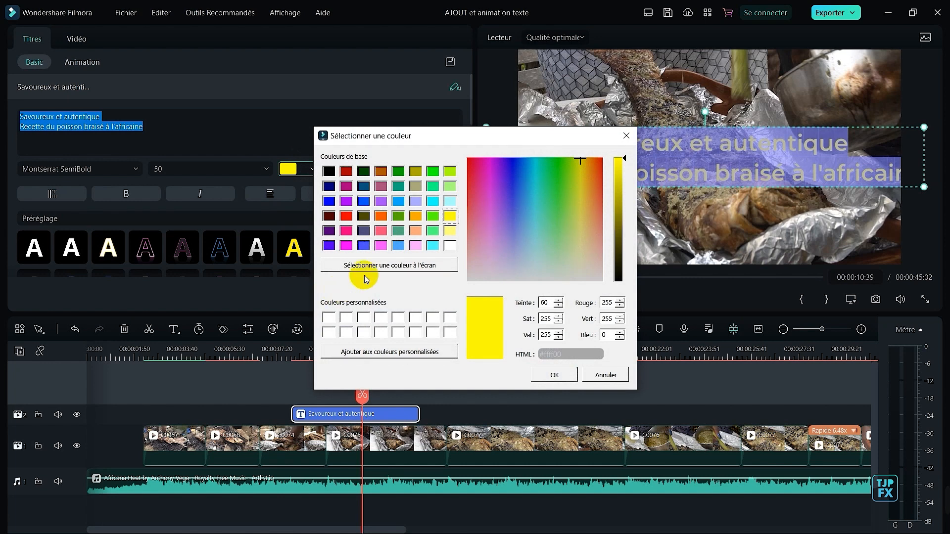
click(454, 231)
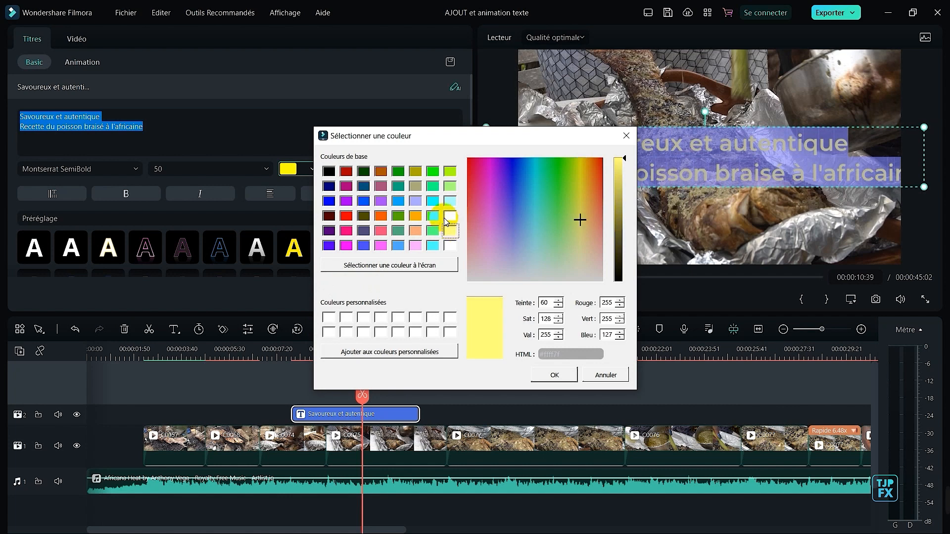
click(452, 218)
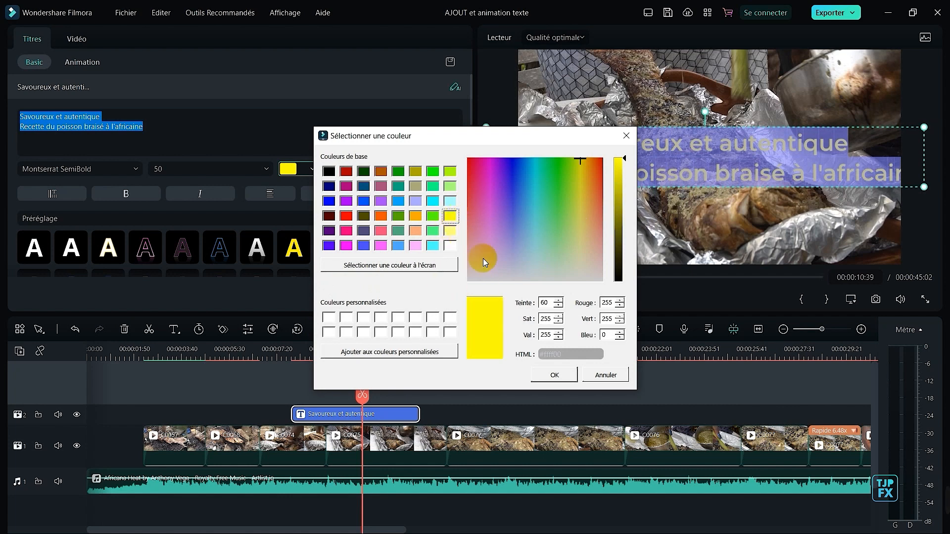
click(556, 375)
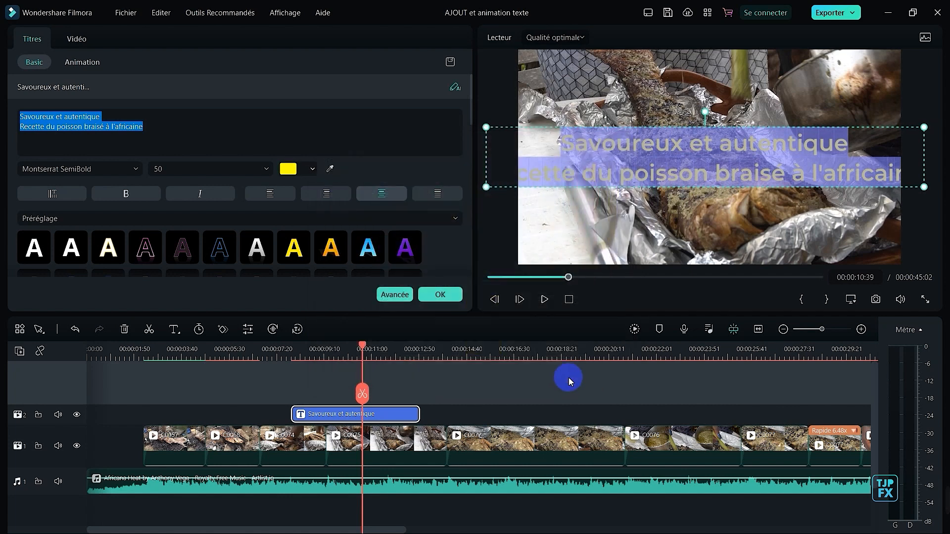
Try vertical orientation, bold, italic and justified alignment on the title, and restore horizontal, upright, centred text
click(54, 196)
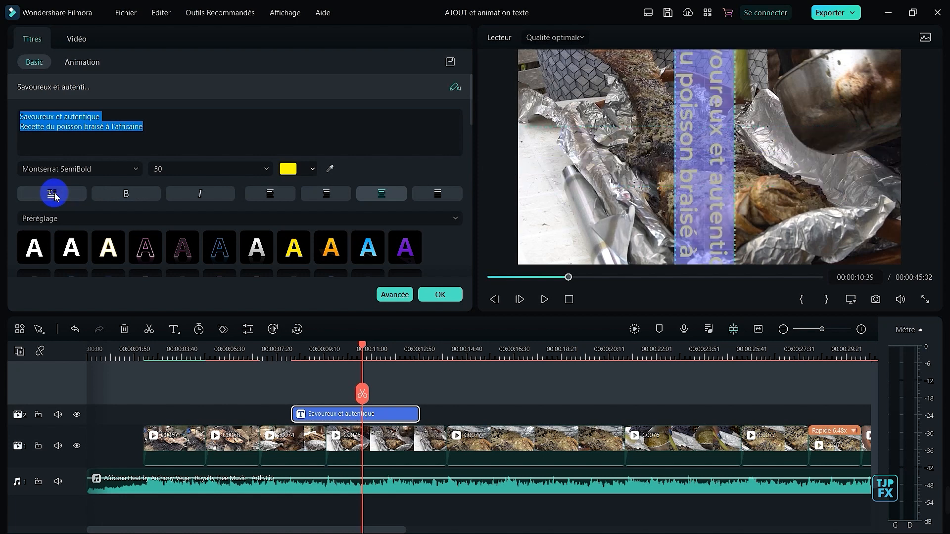
click(54, 196)
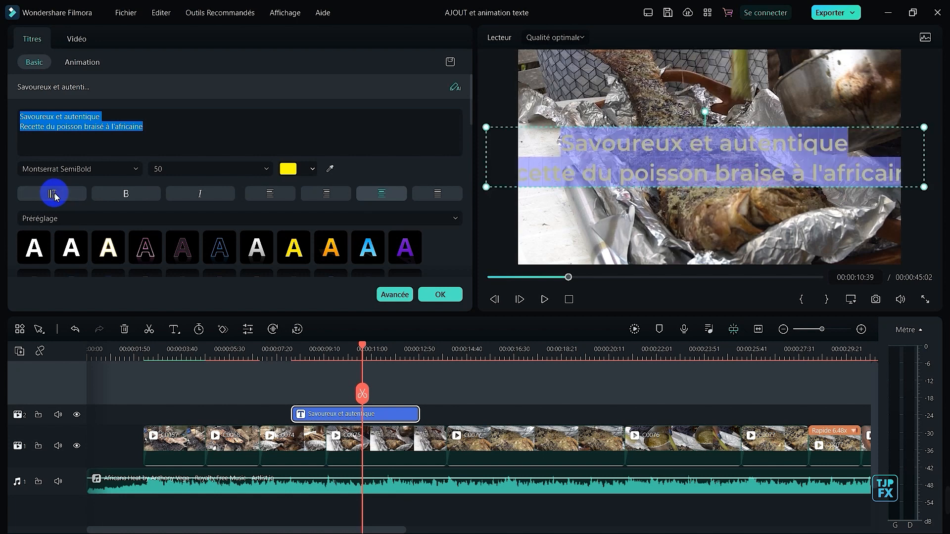
click(129, 195)
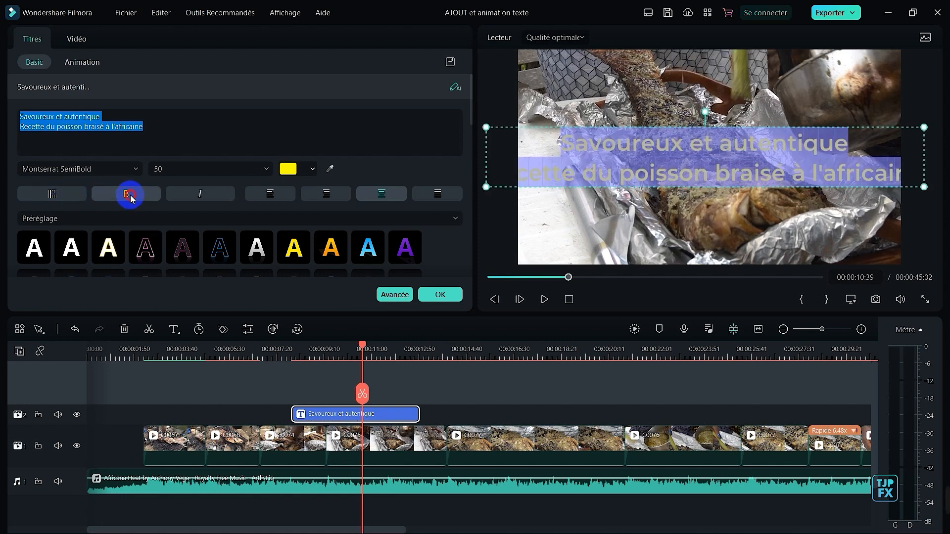
click(206, 194)
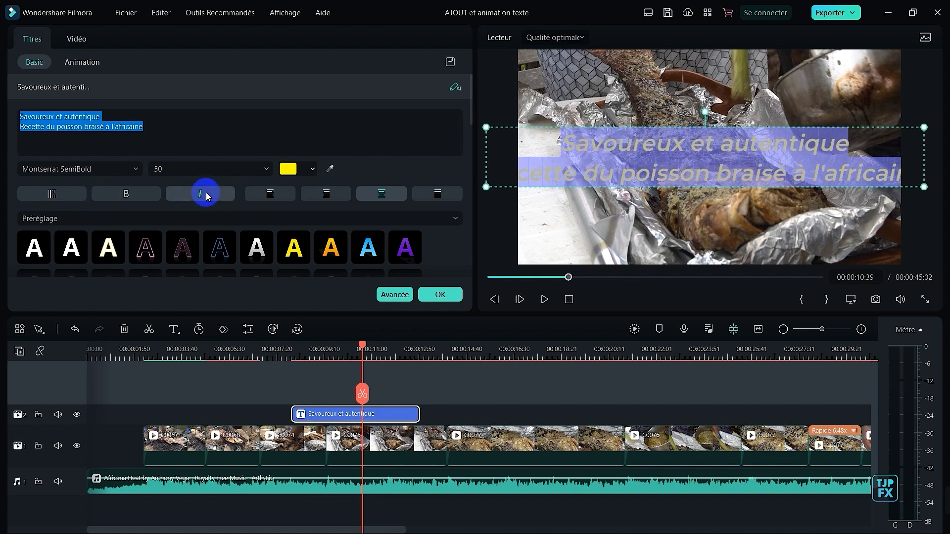
click(206, 194)
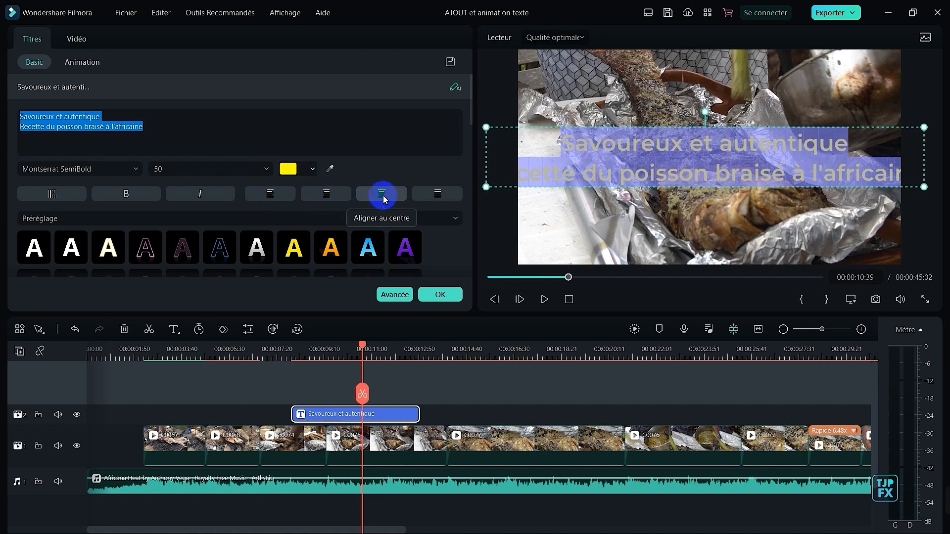
click(436, 201)
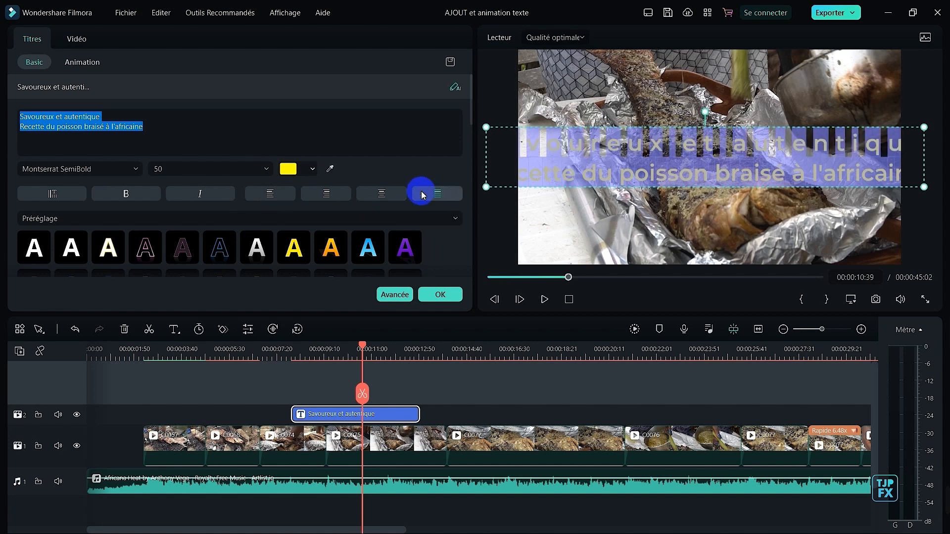
click(388, 195)
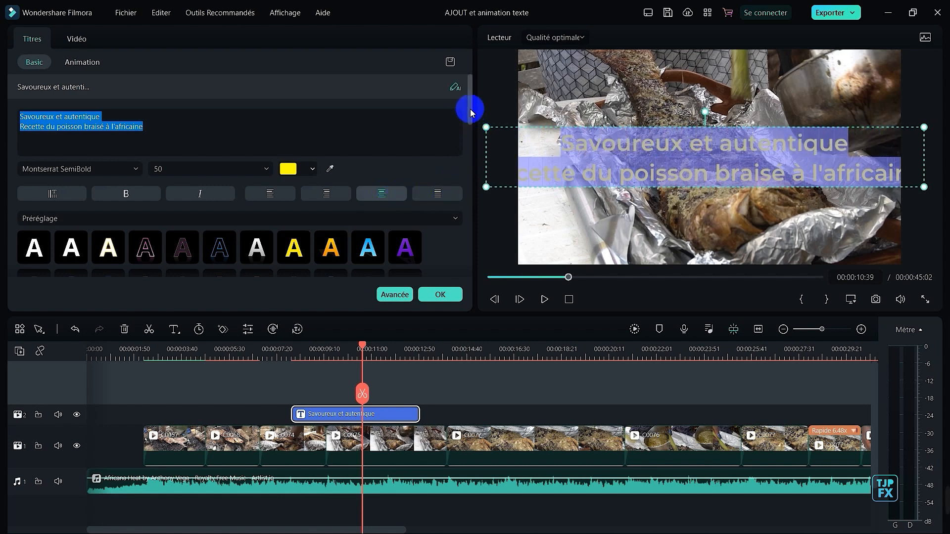
Apply the bright yellow text style from the Préréglage set to the title
scroll(469, 109, down, 2)
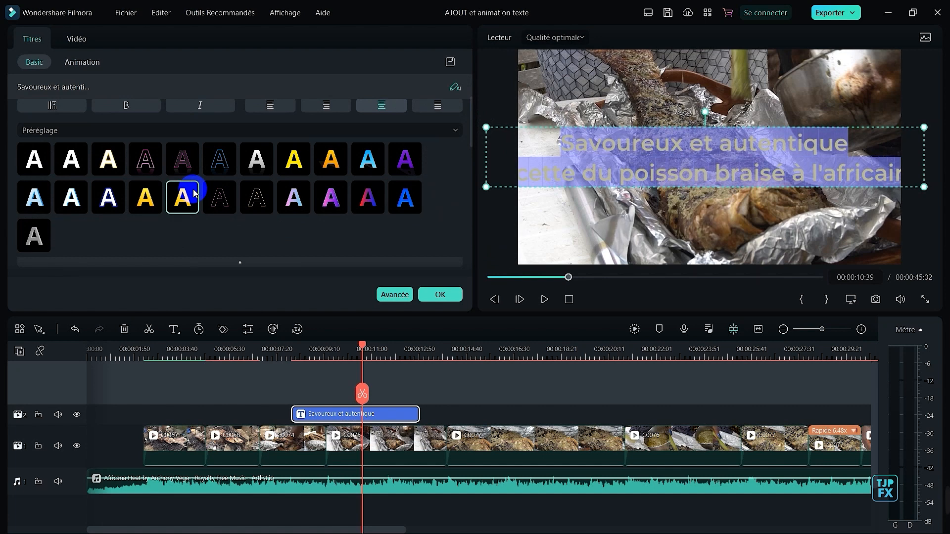
click(144, 199)
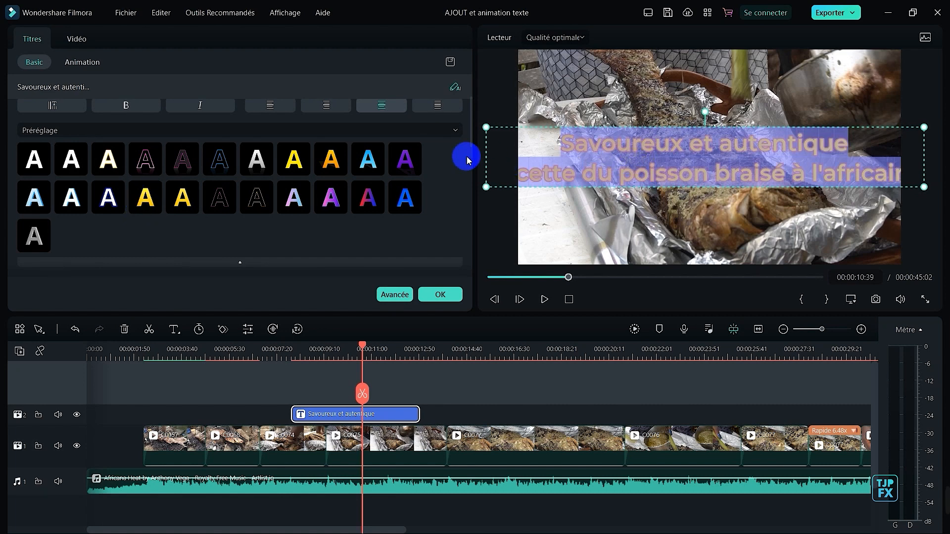
click(294, 158)
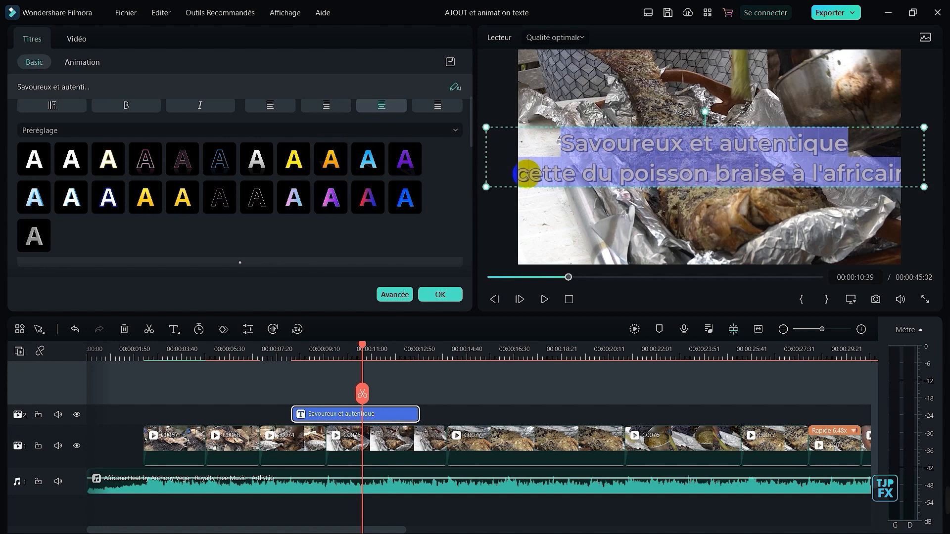
View the WordArt text styles and return to the Préréglage set
click(110, 131)
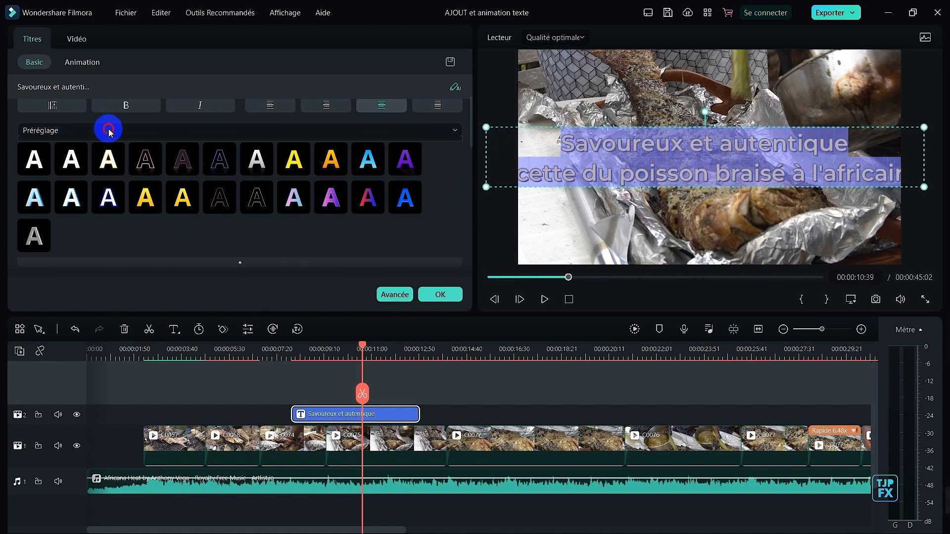
click(58, 168)
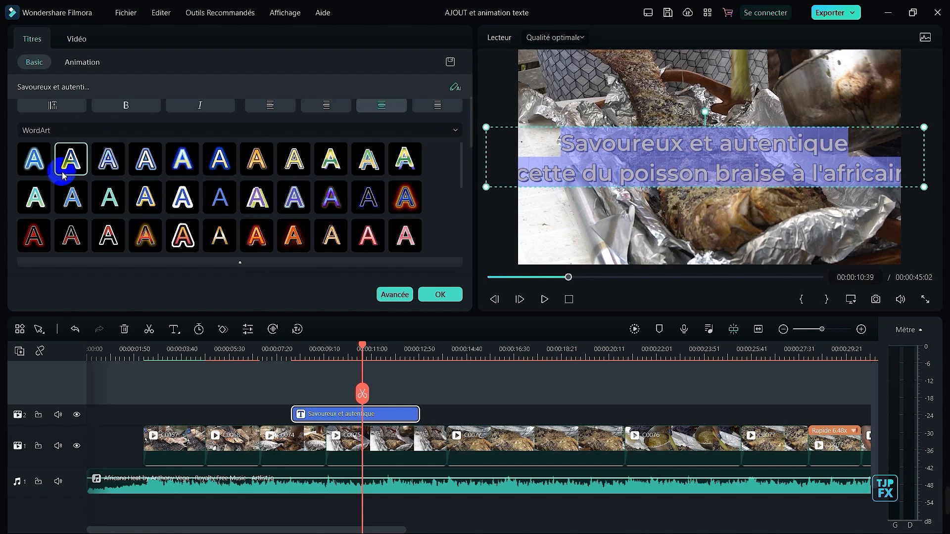
click(445, 141)
click(405, 153)
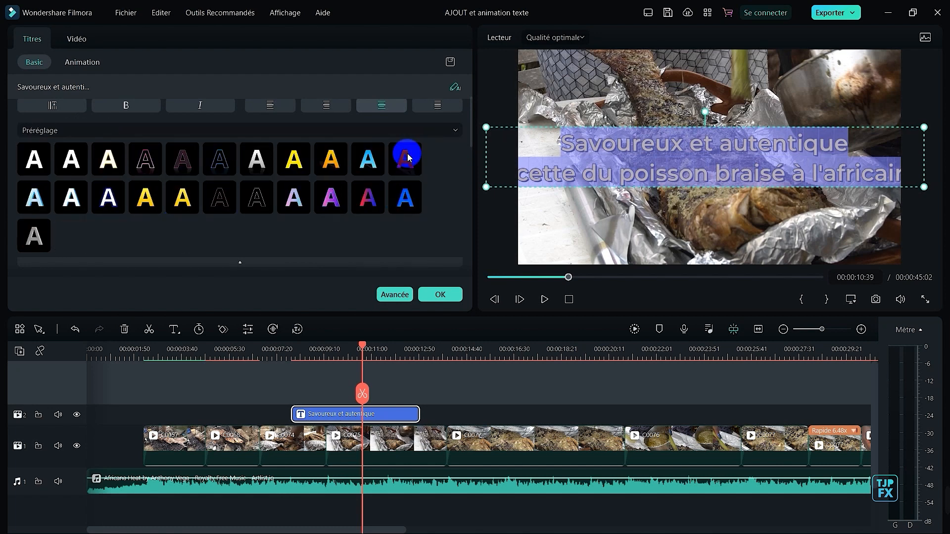
Try rotating the title to 20° and reset its rotation
drag(470, 121, 460, 164)
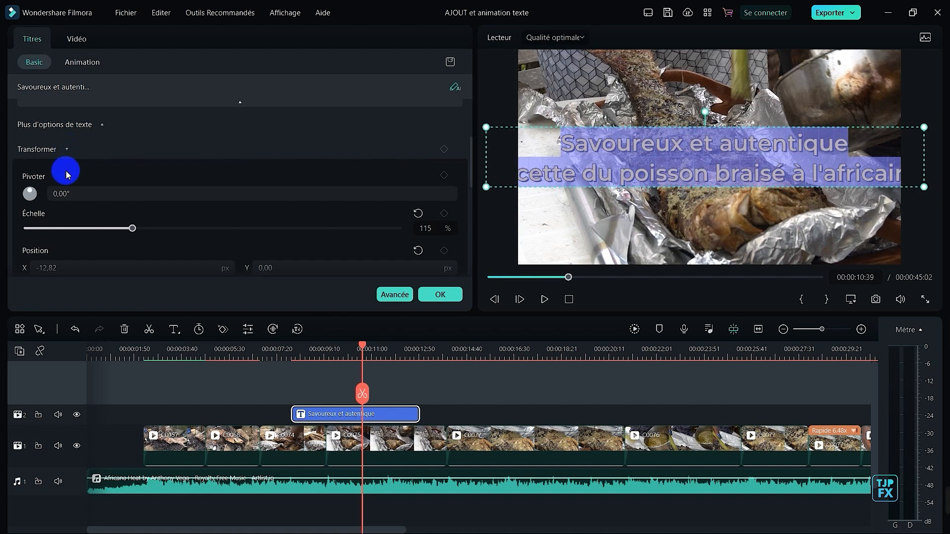
drag(70, 197, 68, 195)
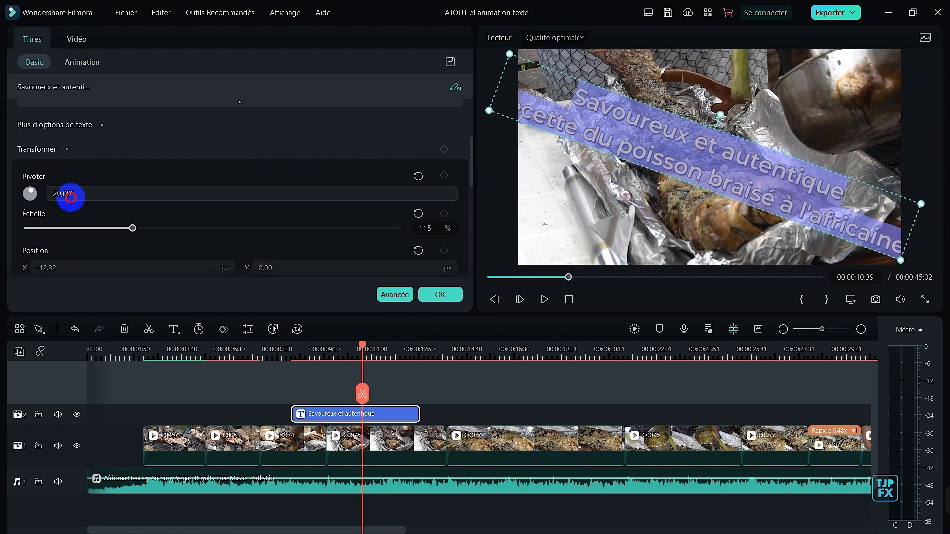
click(418, 177)
Set the title's scale to 105% and its horizontal position to -22.82 px
mouse_move(132, 229)
mouse_down()
mouse_move(85, 222)
mouse_move(170, 216)
mouse_move(119, 222)
mouse_move(125, 216)
mouse_up()
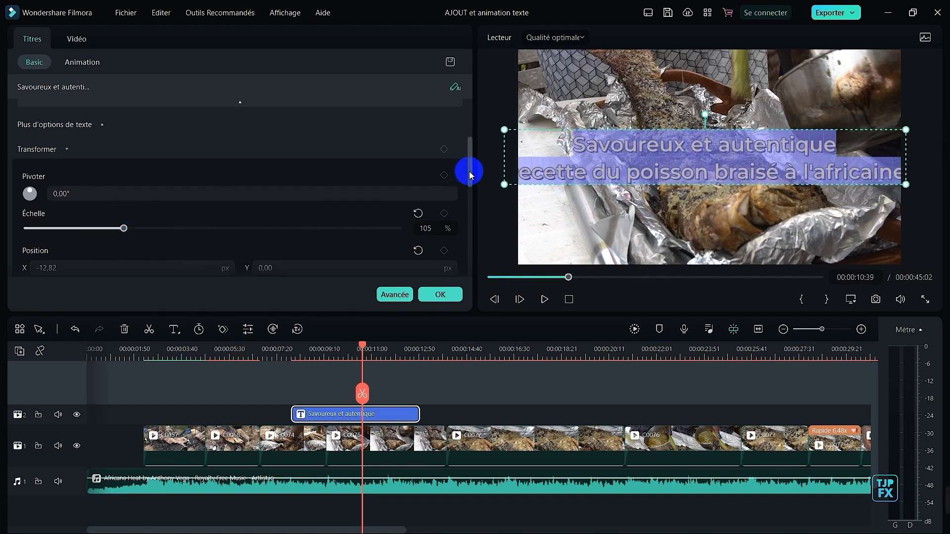
drag(469, 171, 471, 191)
drag(67, 192, 70, 191)
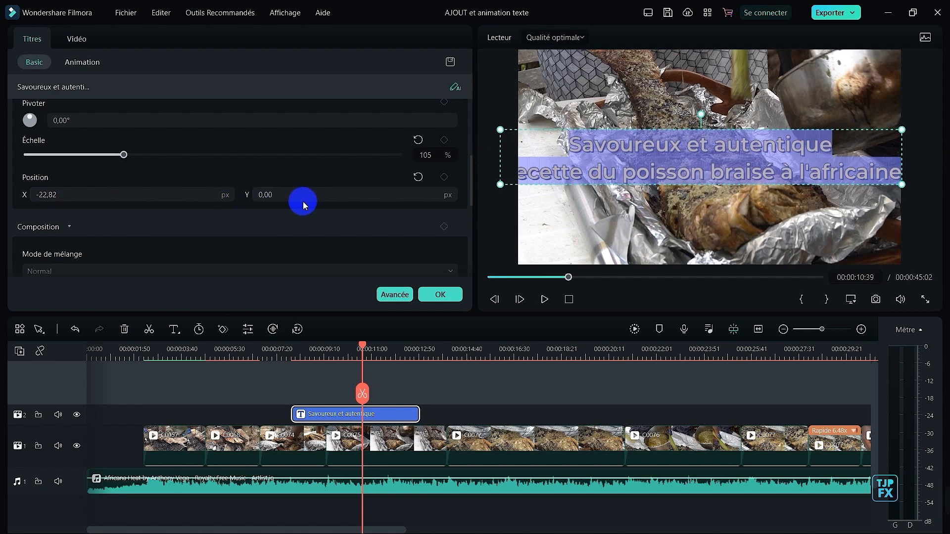